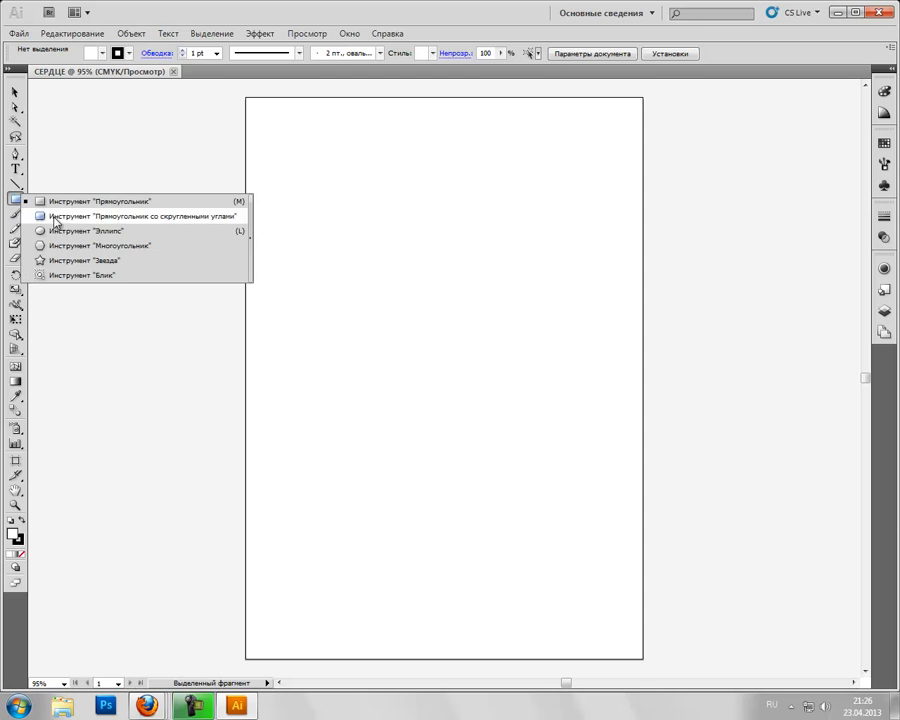
Step: Draw a circle about 52 mm across near the page's upper-left corner, with a red fill (M 92.16, Y 64.71) and no stroke
drag(282, 155, 380, 251)
key(F6)
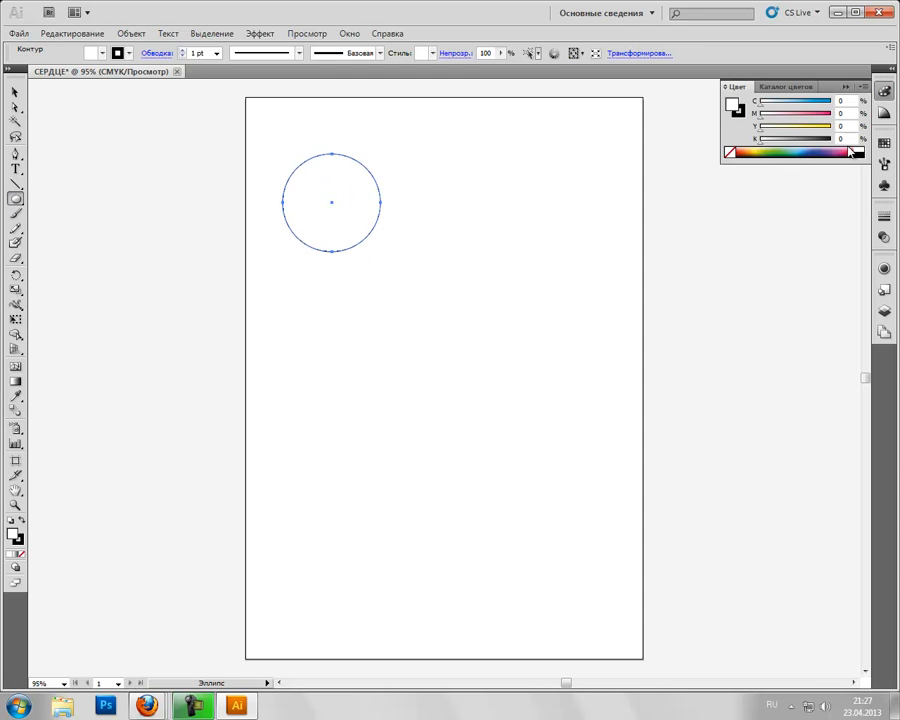
click(853, 151)
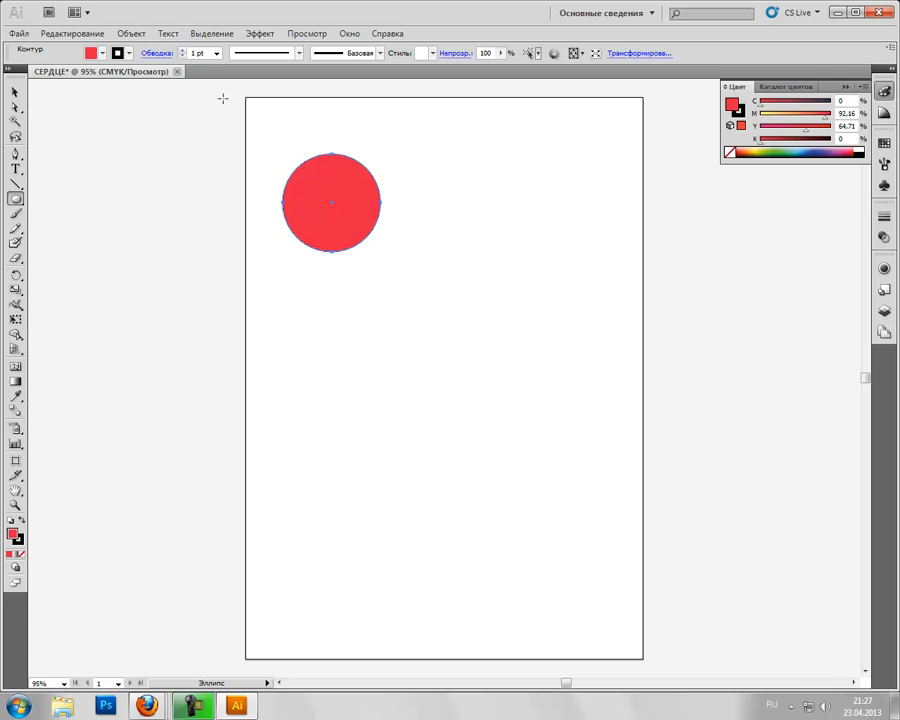
click(120, 52)
click(6, 66)
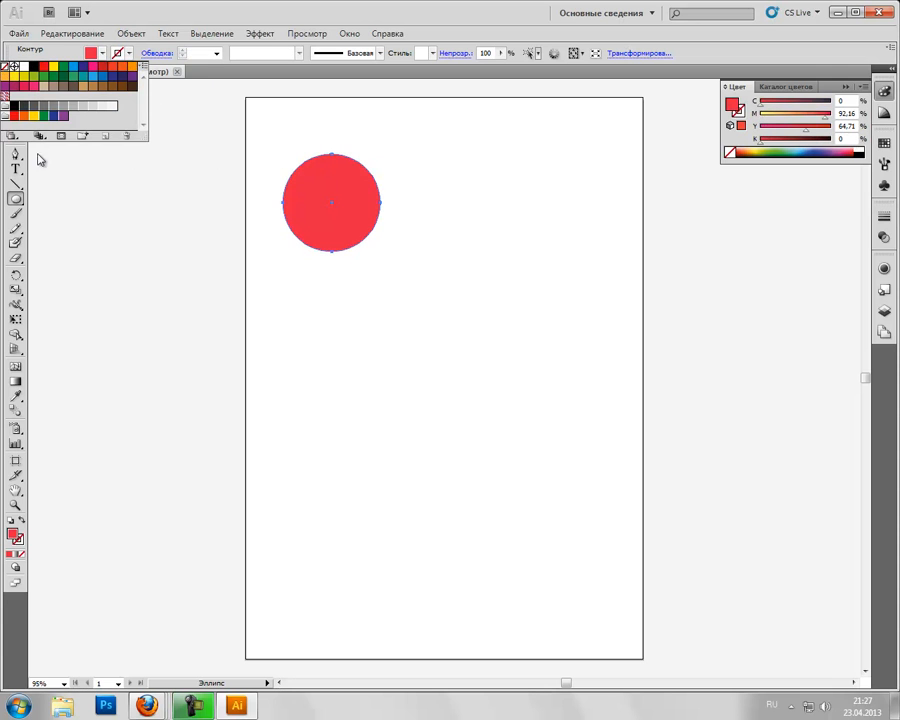
click(38, 155)
Step: Duplicate the circle about 33 mm to its right, overlapping it, and merge both circles with the Shape Builder tool
click(14, 107)
drag(323, 185, 386, 185)
drag(317, 309, 432, 224)
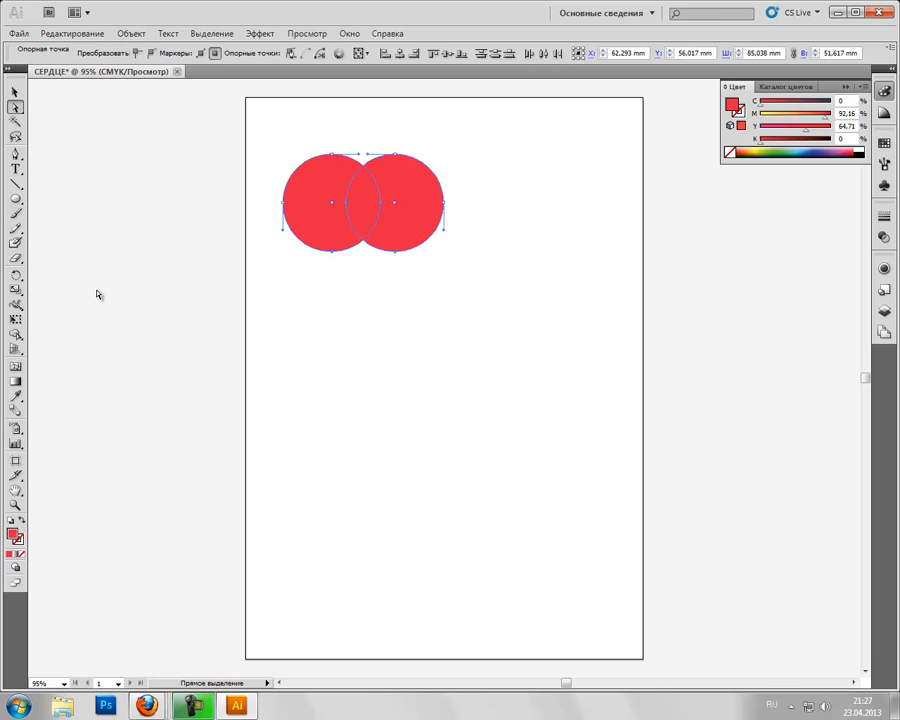
click(20, 338)
drag(355, 198, 405, 197)
Step: Move the merged shape to the page's upper-right area and pull its lower notch anchor down into a point
click(16, 112)
drag(314, 204, 548, 178)
drag(528, 273, 553, 297)
Step: Delete the two bottom anchor points of the round lobes with the Delete Anchor Point tool to form a heart
click(16, 155)
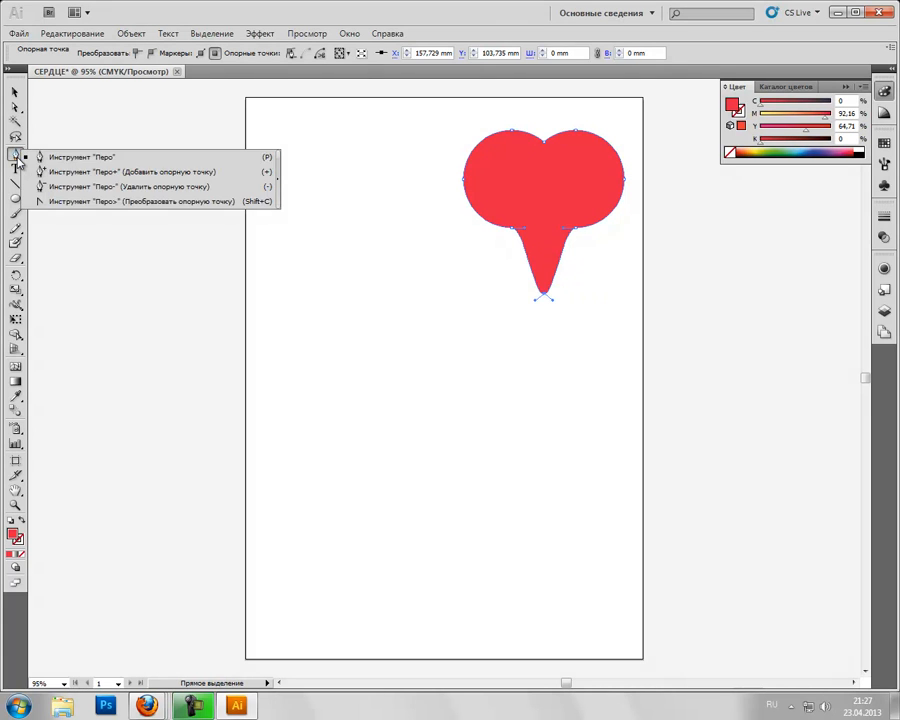
click(80, 187)
click(512, 228)
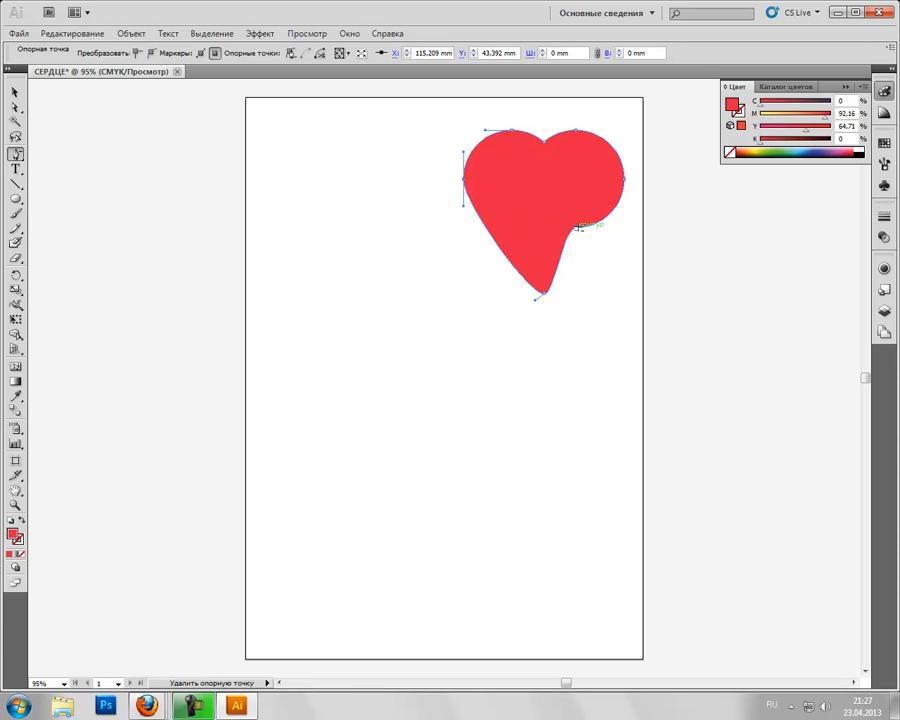
click(578, 228)
Step: Lengthen the lower handles of both side anchors to round the heart's sides, and adjust the bottom tip with the Convert Anchor Point tool
click(15, 106)
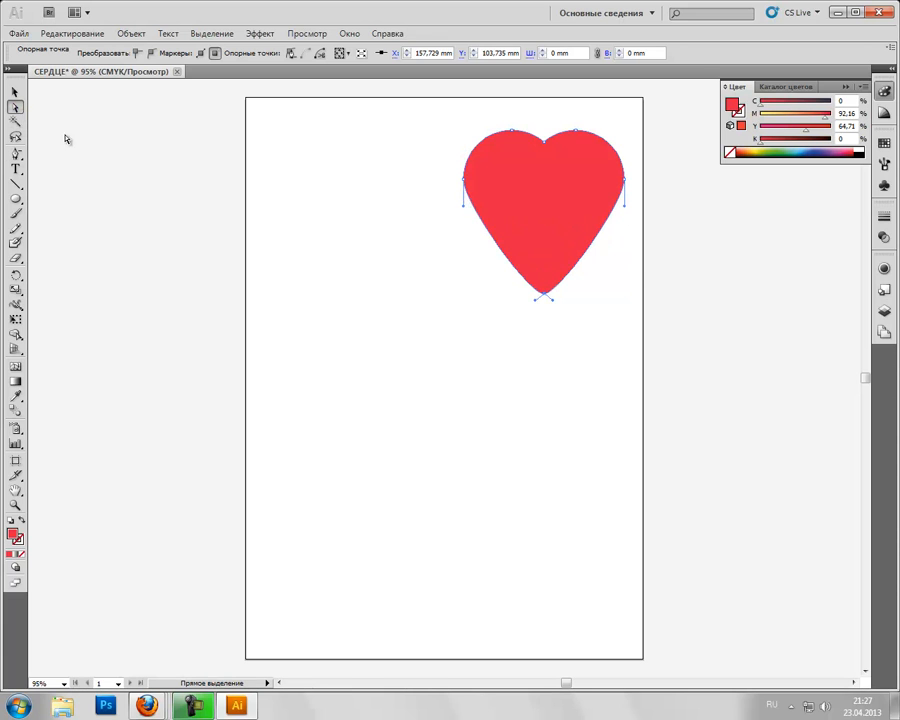
drag(467, 226, 603, 268)
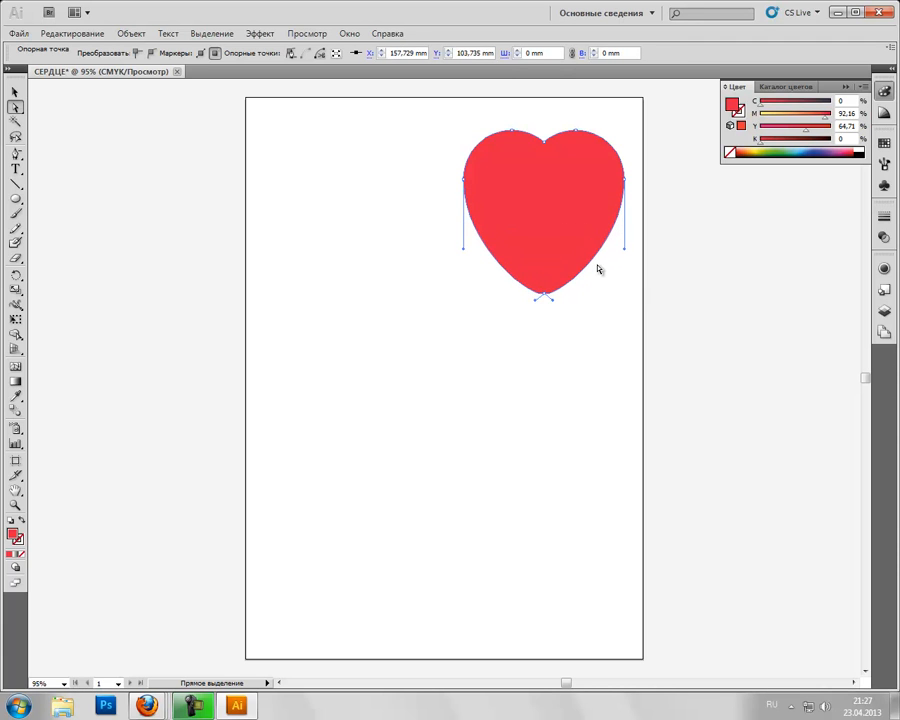
drag(16, 153, 86, 204)
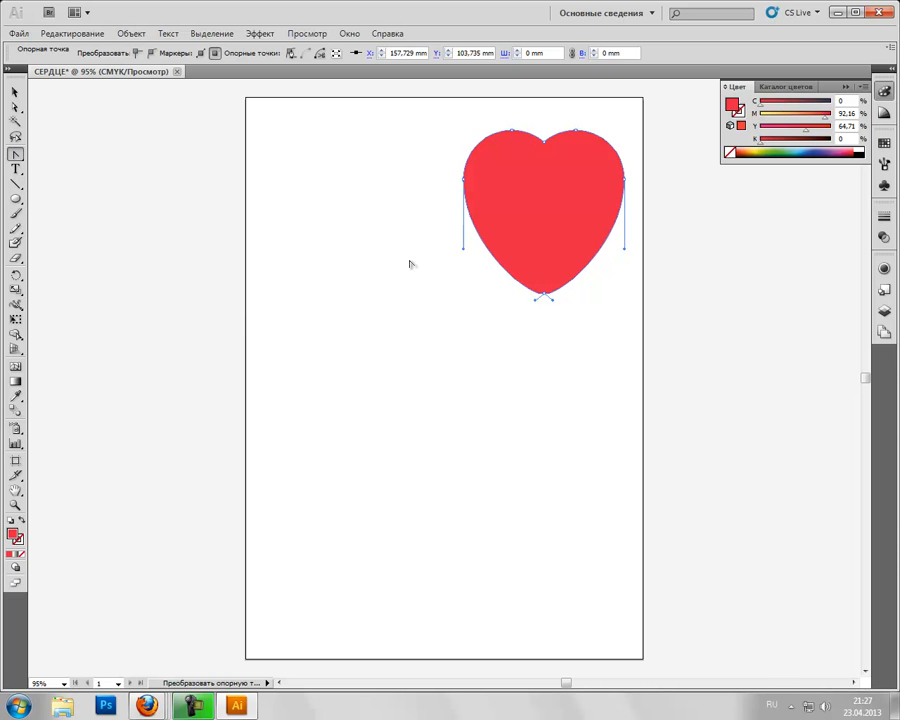
drag(543, 296, 527, 298)
Step: Place a duplicate of the heart on the empty canvas left of the page
key(a)
click(571, 202)
drag(565, 201, 162, 210)
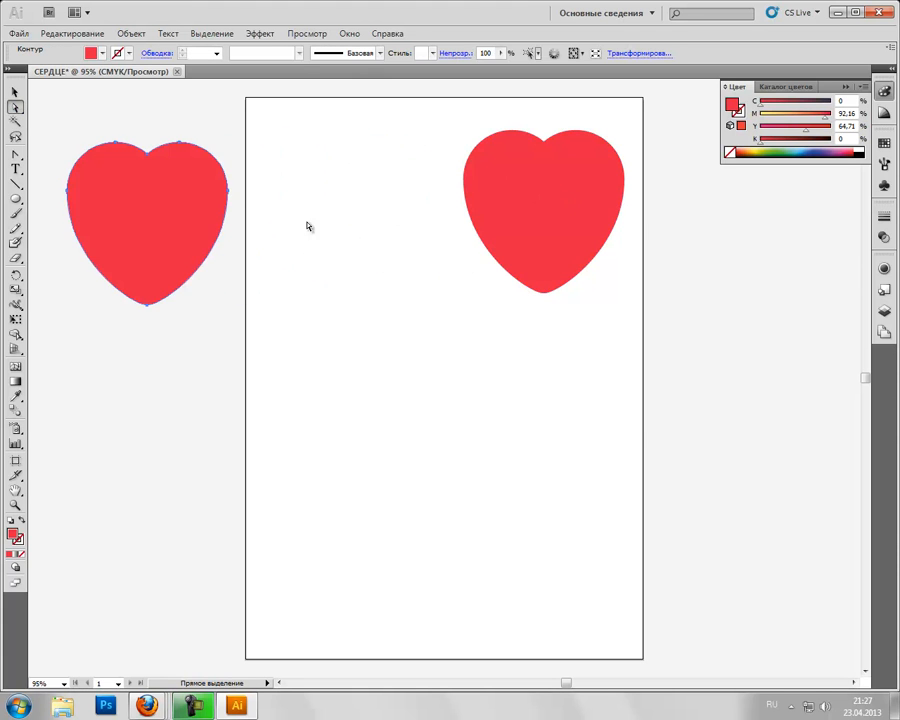
Step: Create a copy of the heart on the page rotated by 180°
right_click(538, 212)
mouse_move(606, 392)
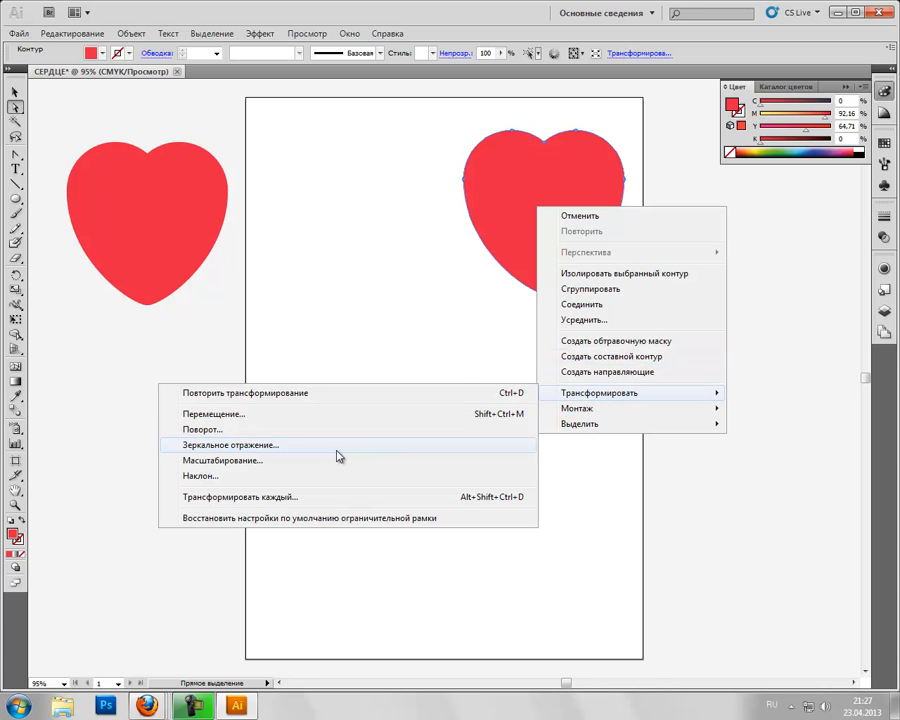
click(291, 429)
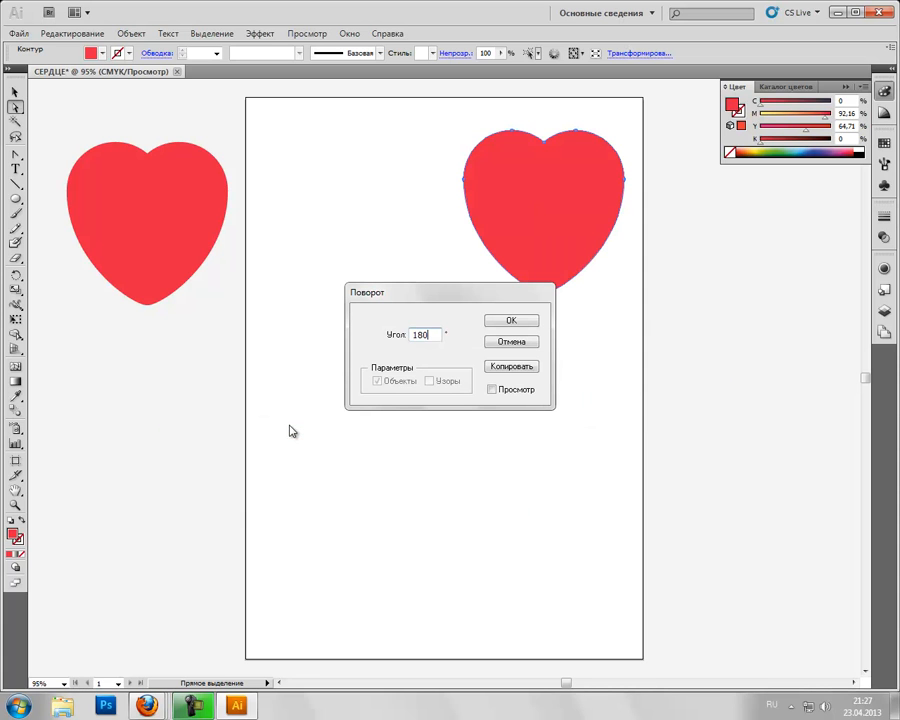
click(489, 368)
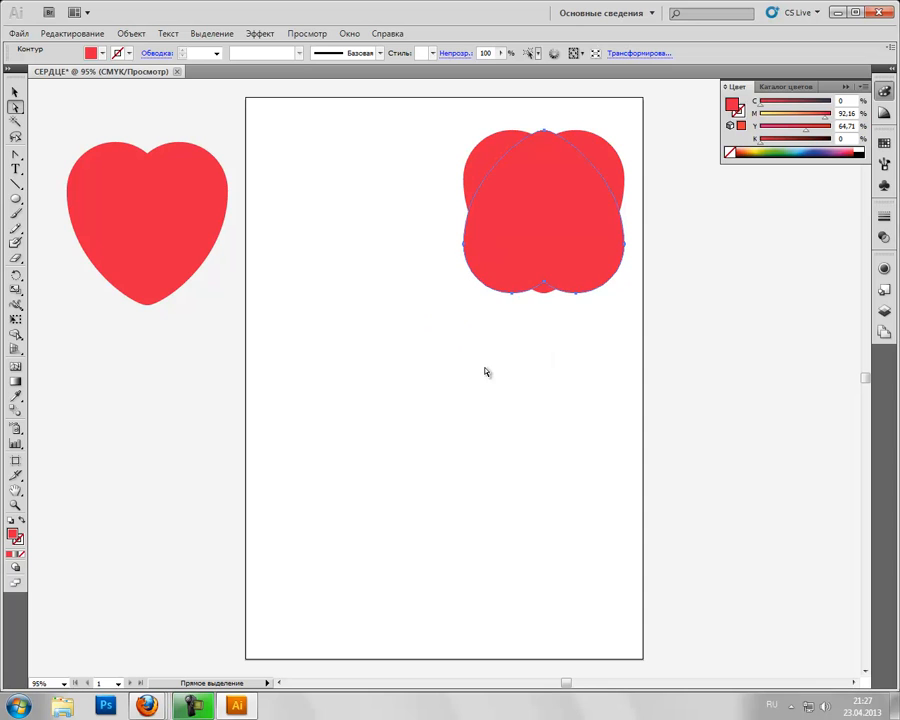
Step: Nudge the rotated copy straight down until its tip touches the tip of the upright heart
key(Down)
key(Down)
key(Down)
key(Down)
key(Down)
key(Down)
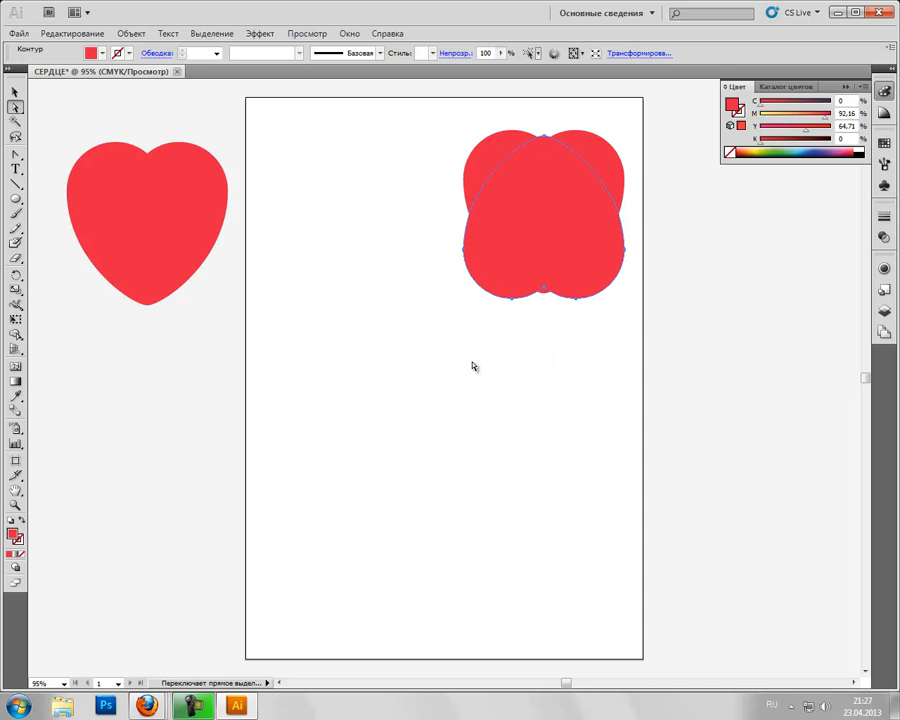
key(Down)
key(Down)
key(Down)
key(Down)
key(Down)
key(Down)
key(Down)
key(Down)
key(Down)
key(Down)
key(Down)
key(Down)
key(Down)
key(Down)
key(Down)
key(Down)
key(Down)
key(Down)
key(Down)
key(Down)
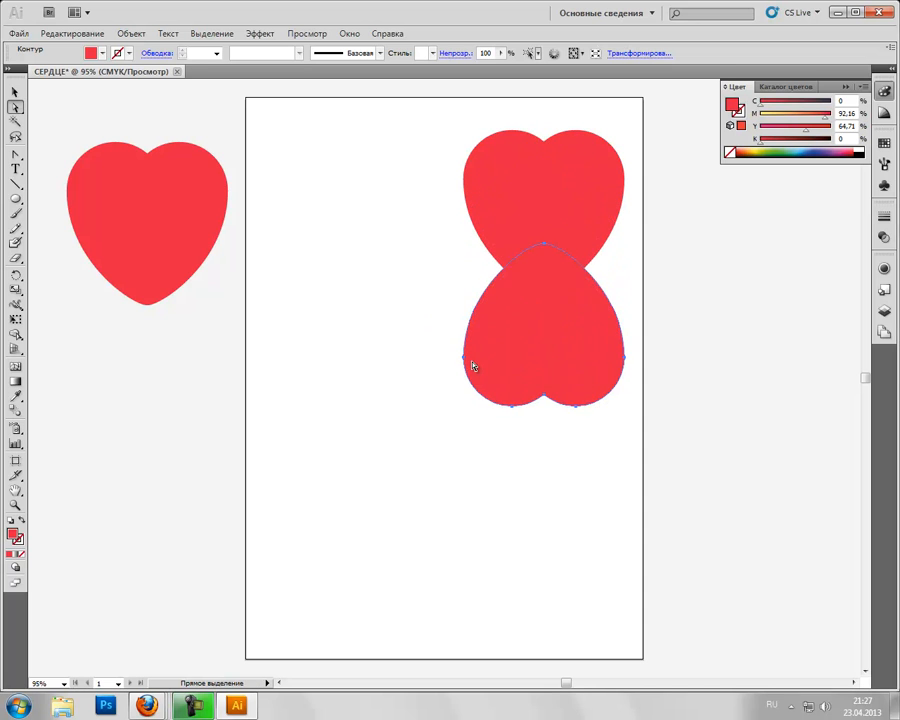
key(Down)
key(Down)
key(Down)
key(Down)
key(Down)
key(Down)
key(Down)
key(Down)
key(Down)
key(Down)
key(Down)
key(Down)
key(Down)
key(Down)
key(Down)
key(Down)
key(Down)
key(Down)
key(Down)
key(Down)
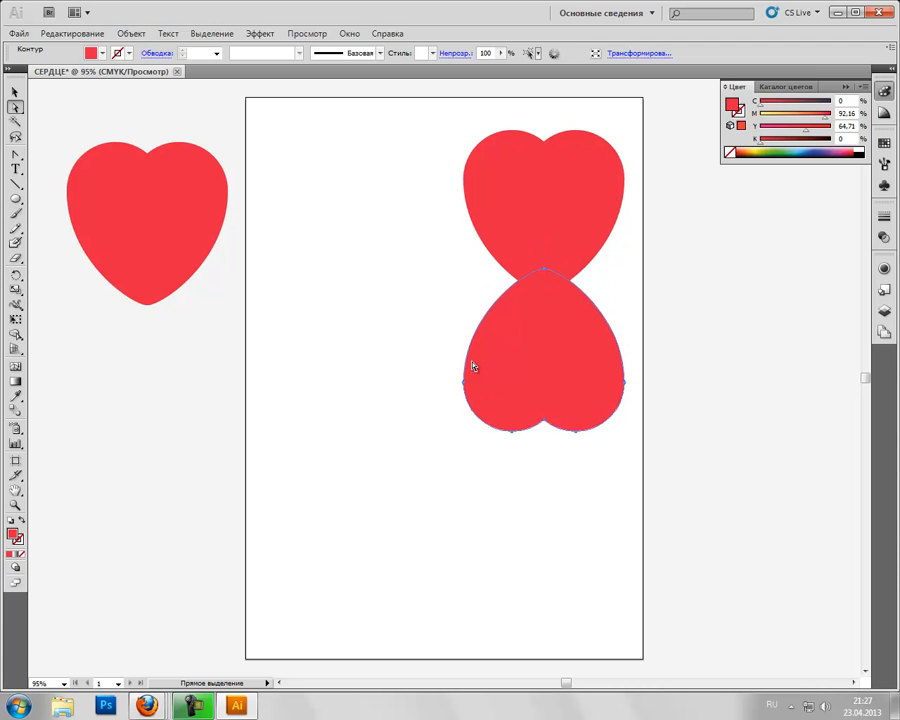
key(Down)
key(Down)
key(Down)
key(Down)
key(Down)
key(Down)
key(Down)
key(Down)
key(Down)
key(Down)
key(Down)
key(Down)
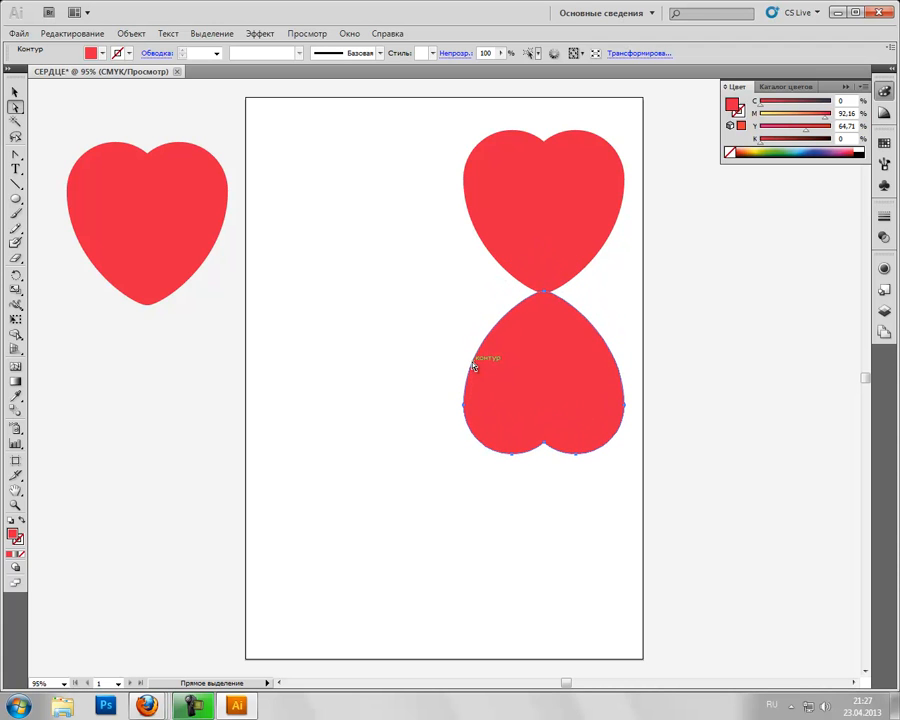
Step: Fill the inverted heart with the default white-to-black linear gradient
double_click(15, 381)
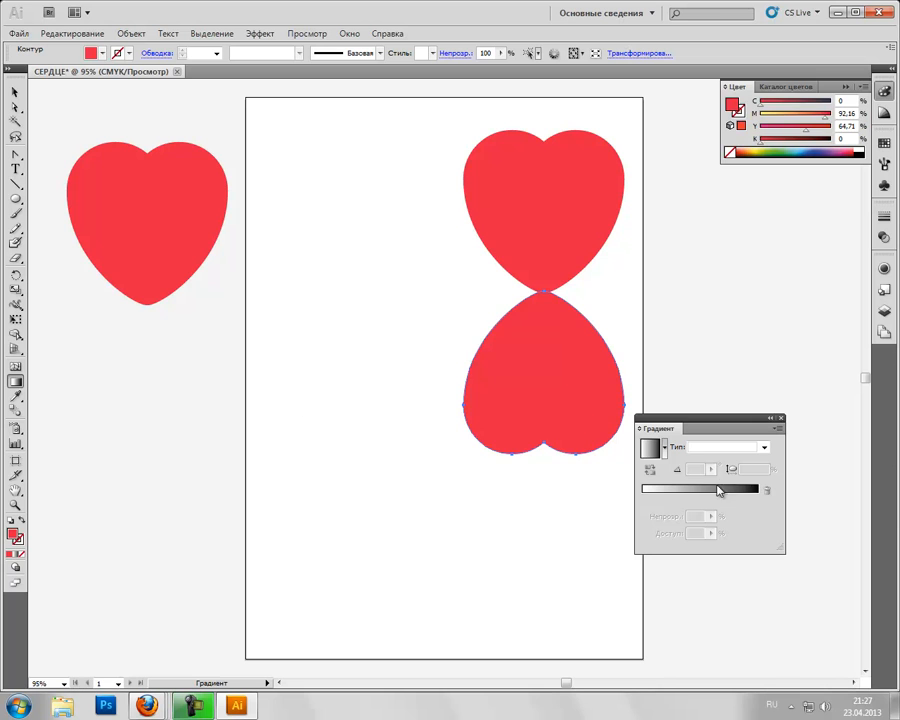
click(718, 490)
click(781, 418)
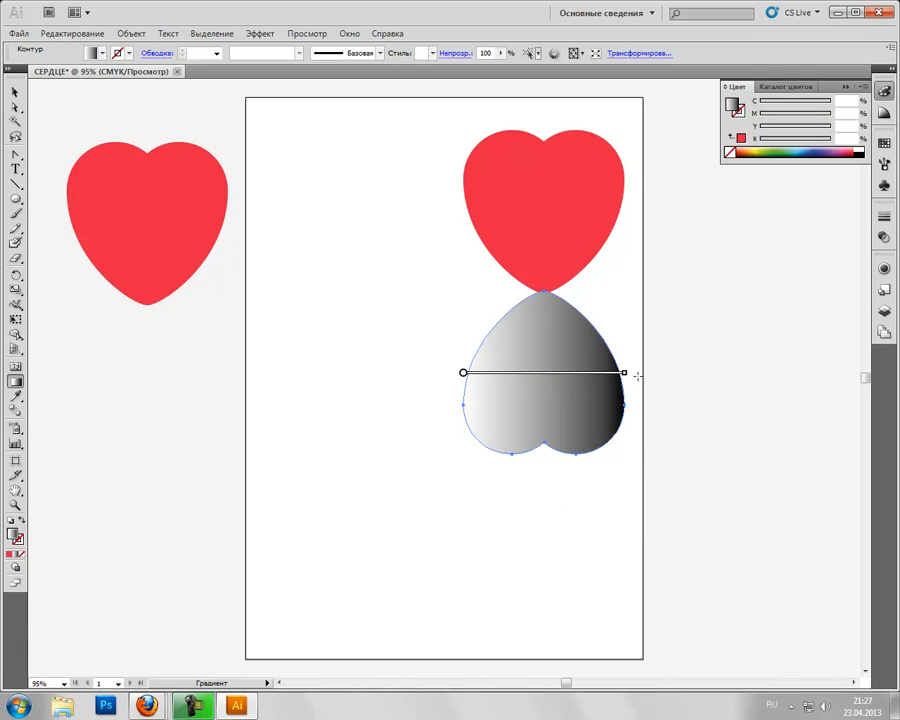
Step: Redirect the inverted heart's gradient vertically so it fades from dark at the tip to white toward the lobes
drag(630, 373, 448, 198)
drag(540, 372, 538, 210)
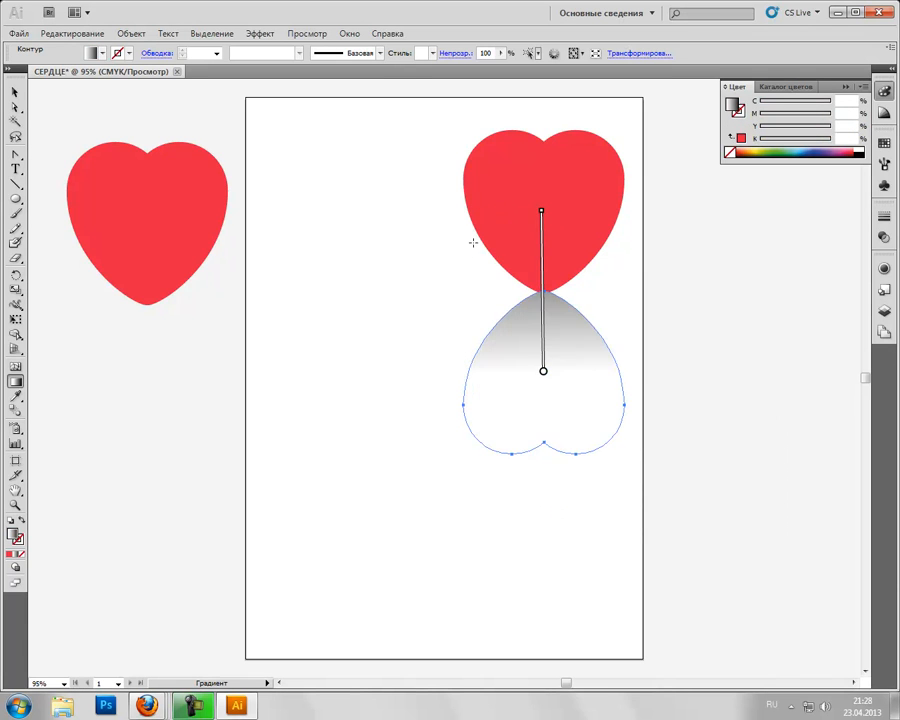
drag(537, 290, 549, 316)
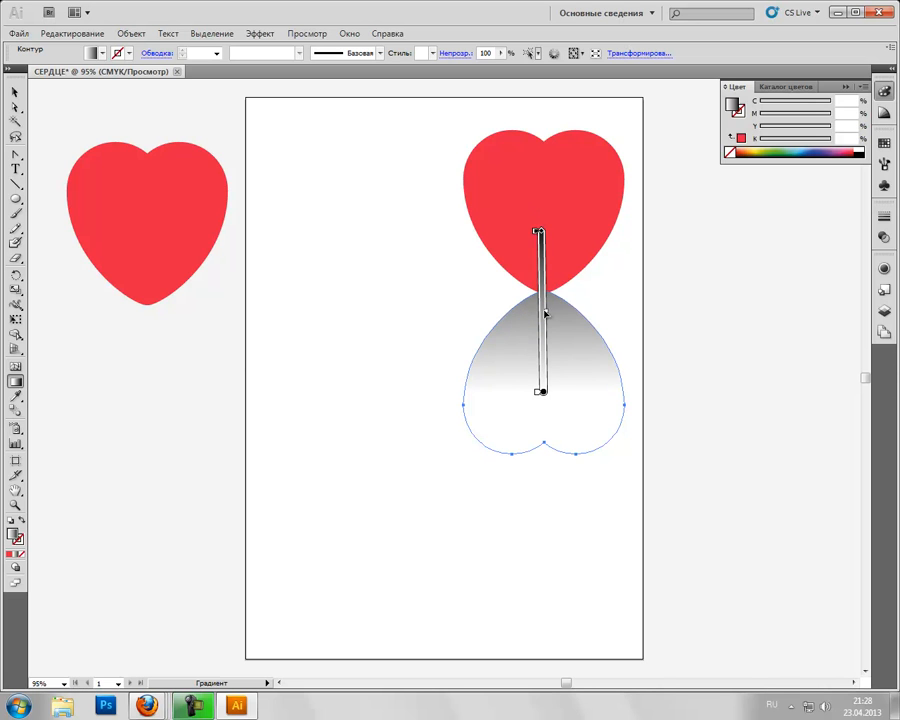
Step: Change the black end color of the inverted heart's gradient to the orange-red swatch
double_click(537, 233)
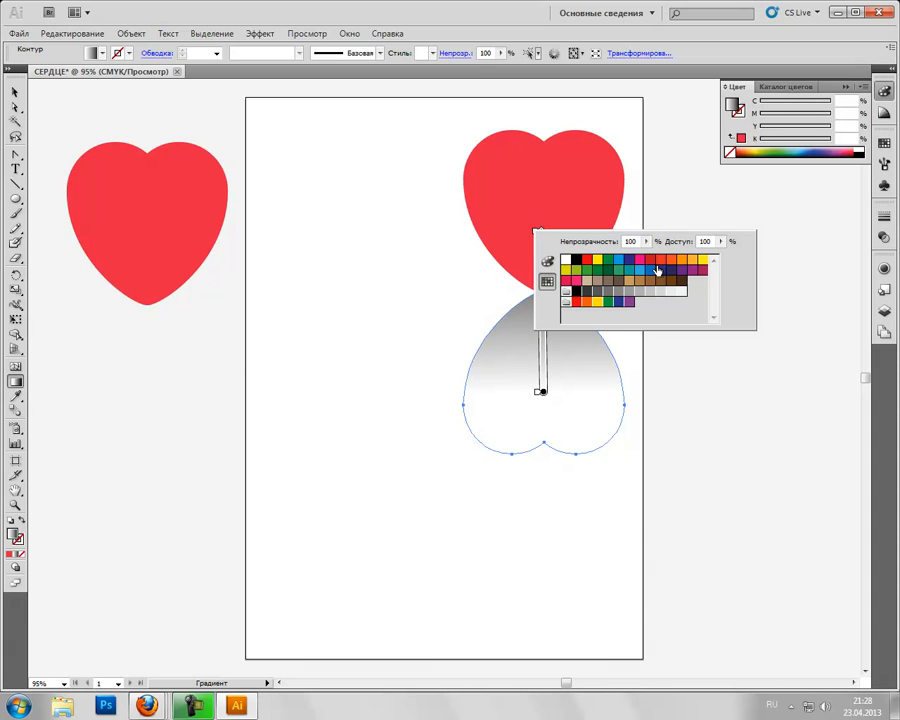
click(660, 268)
click(651, 362)
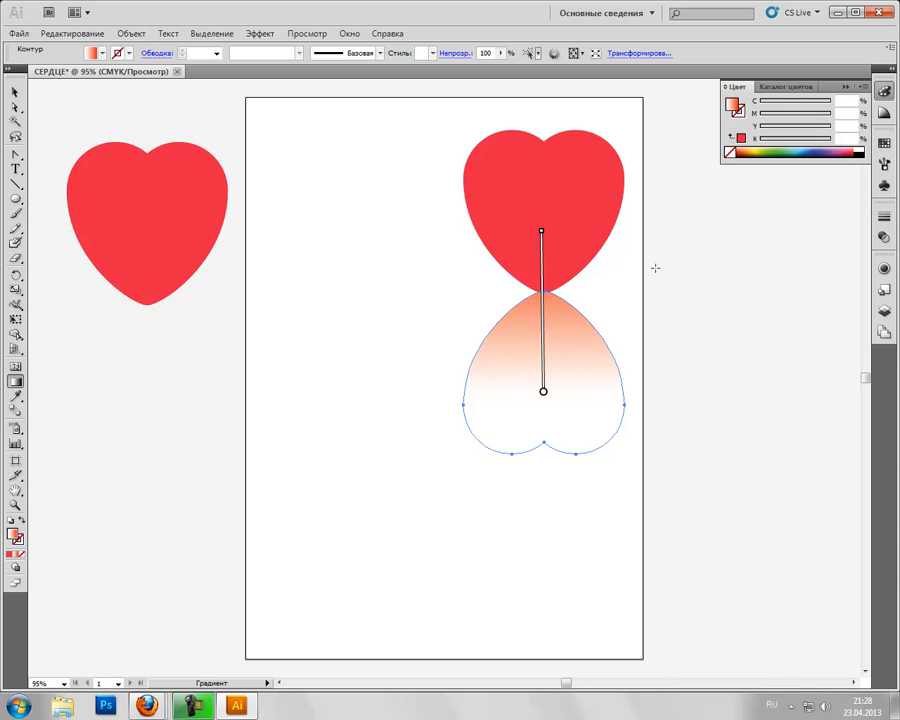
Step: Set the inverted heart's opacity to 71%
click(15, 106)
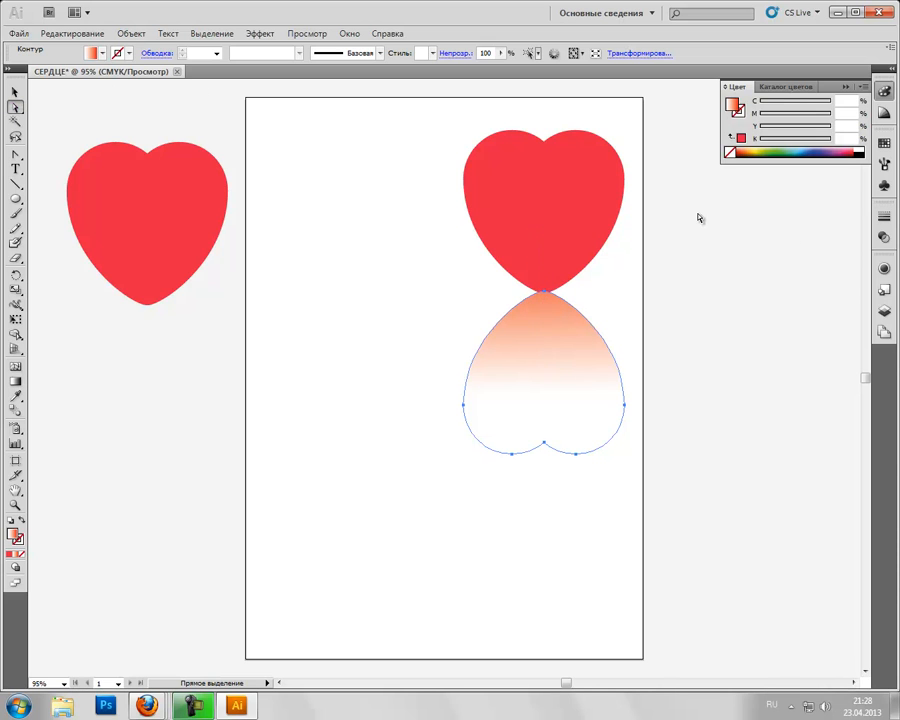
click(884, 236)
drag(851, 232, 833, 241)
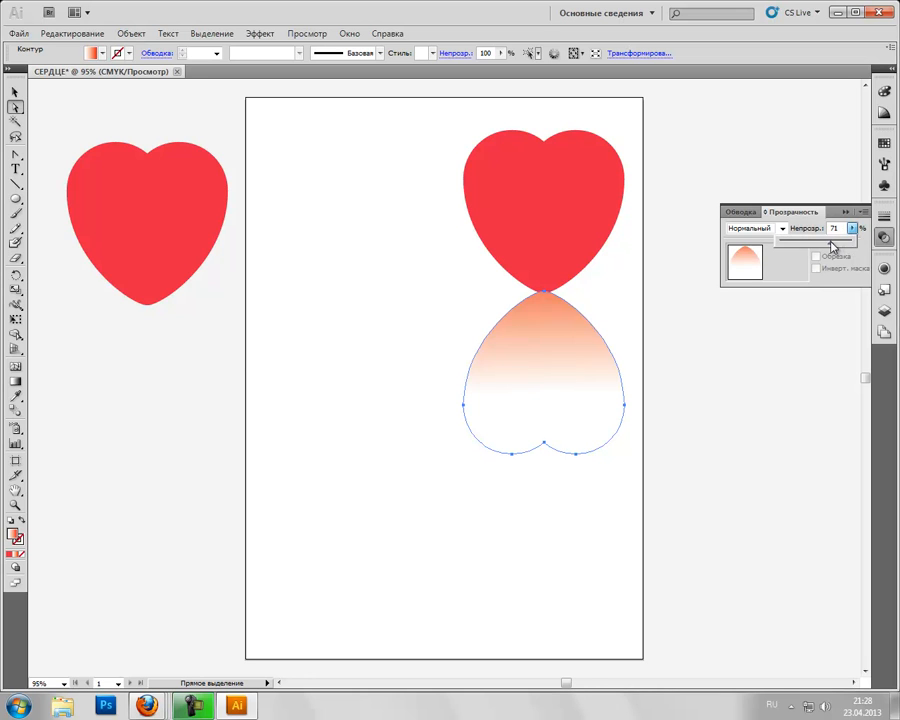
drag(832, 248, 832, 248)
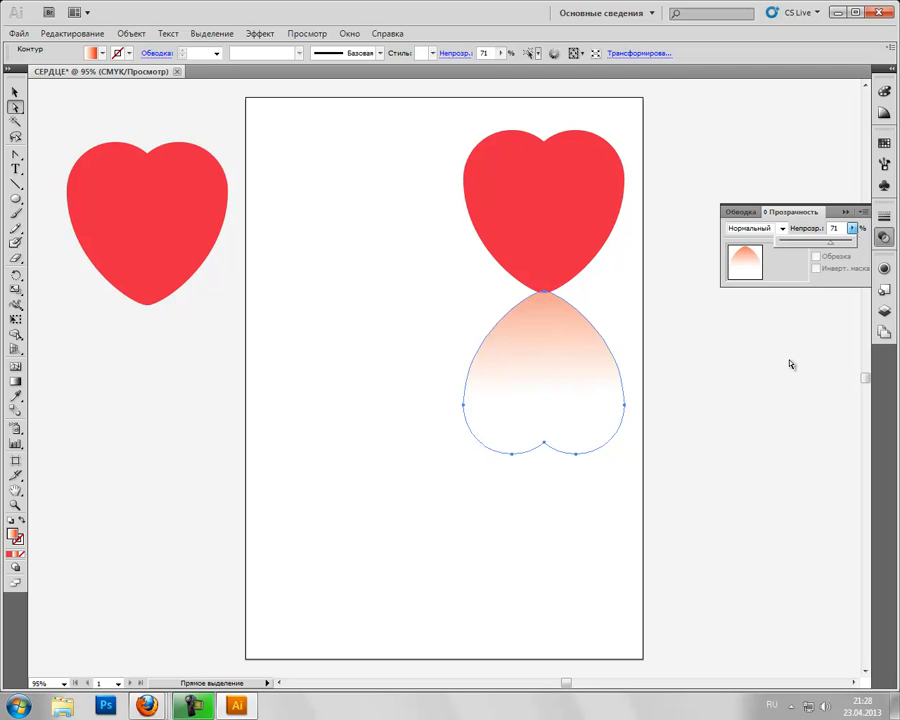
Step: Start an Outer Glow effect on the upright heart above the reflection and set the glow color to pink
click(569, 185)
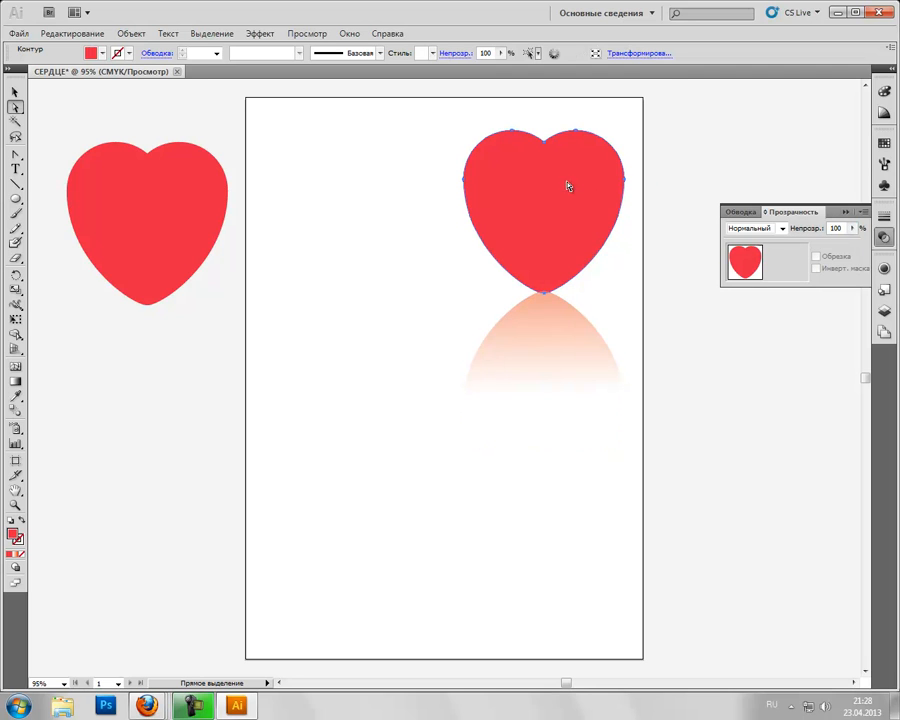
click(846, 212)
click(260, 33)
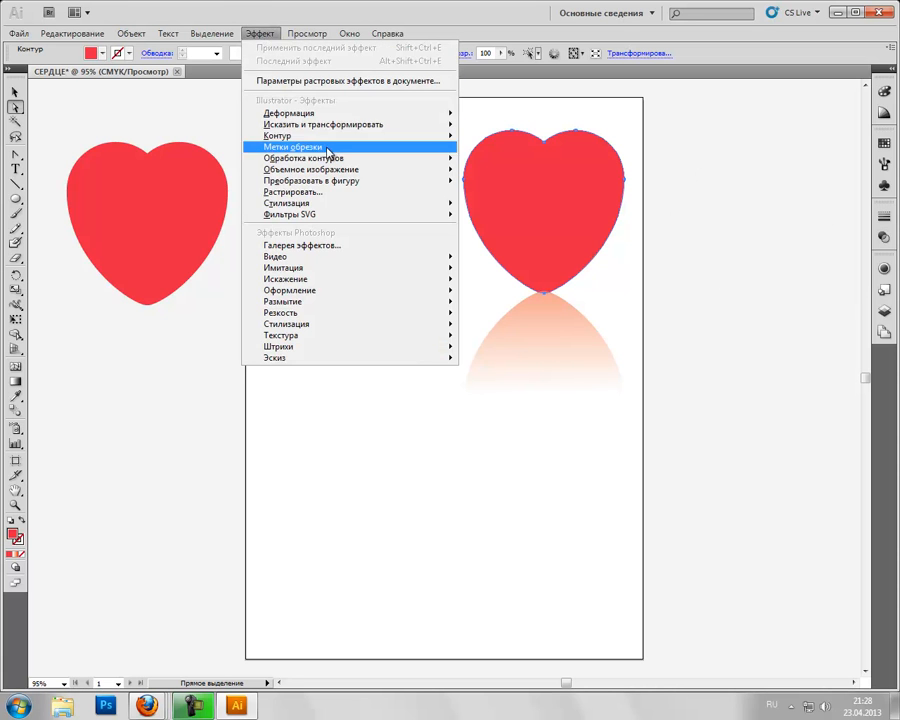
mouse_move(335, 203)
click(560, 207)
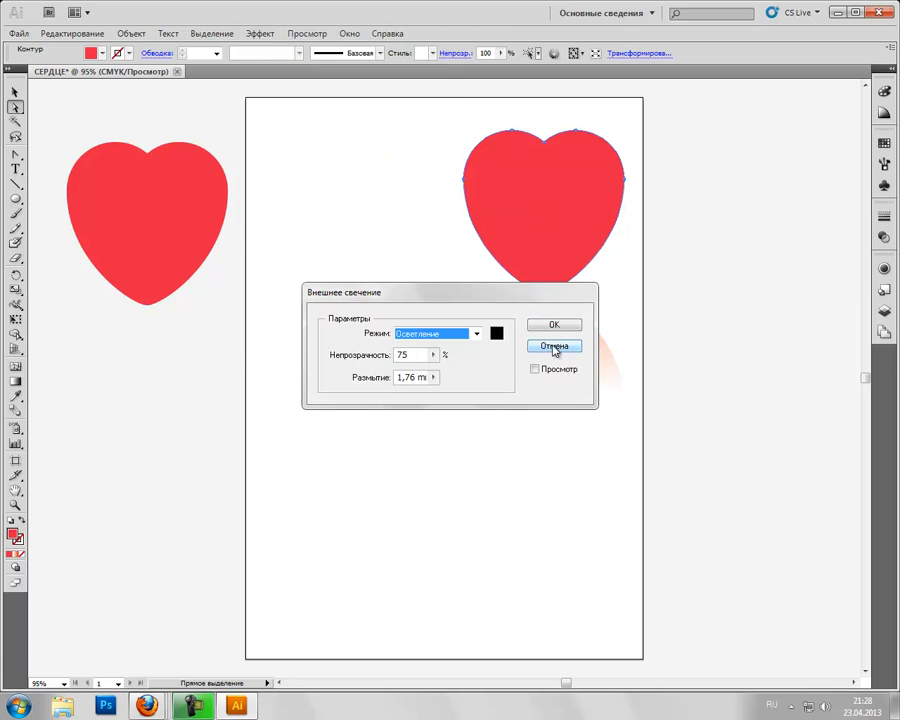
click(497, 333)
click(464, 281)
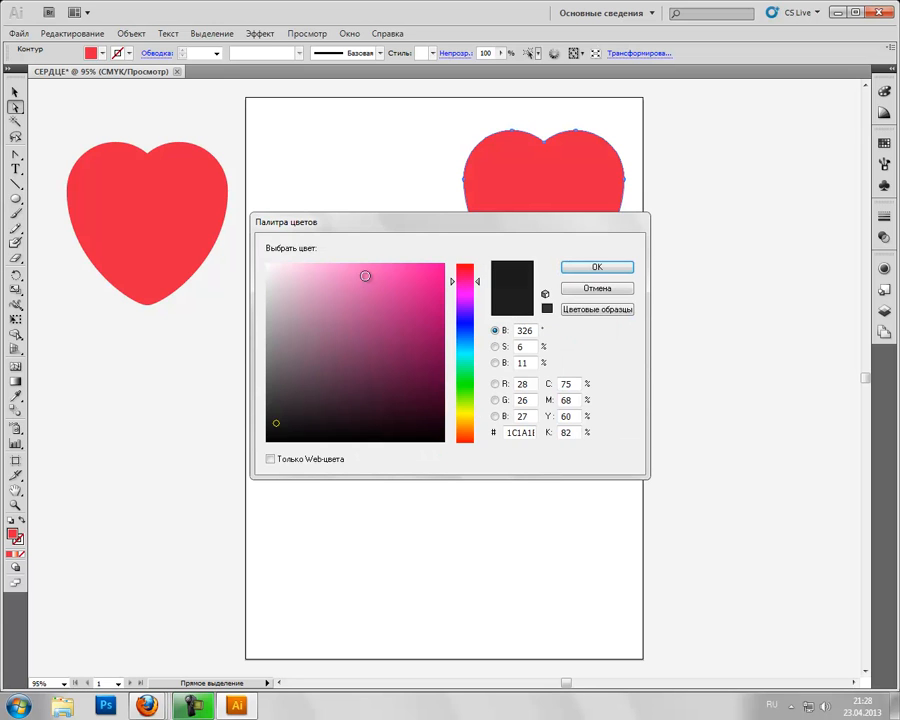
click(360, 276)
click(597, 268)
Step: Set the outer glow's opacity to 100%, increase its blur to a wide halo, and apply the effect
click(432, 355)
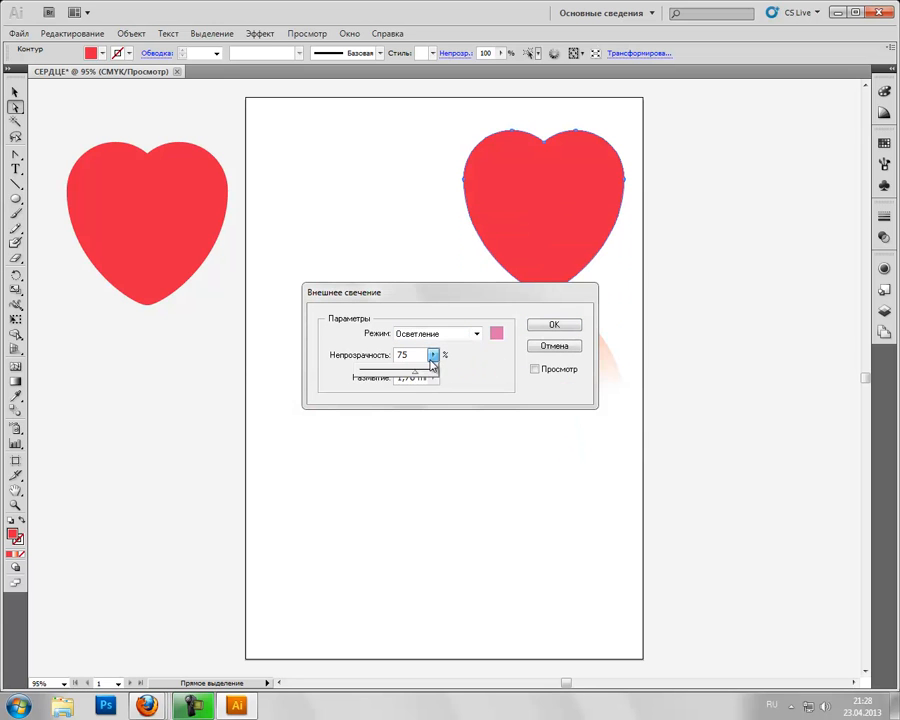
drag(414, 378, 474, 377)
click(434, 378)
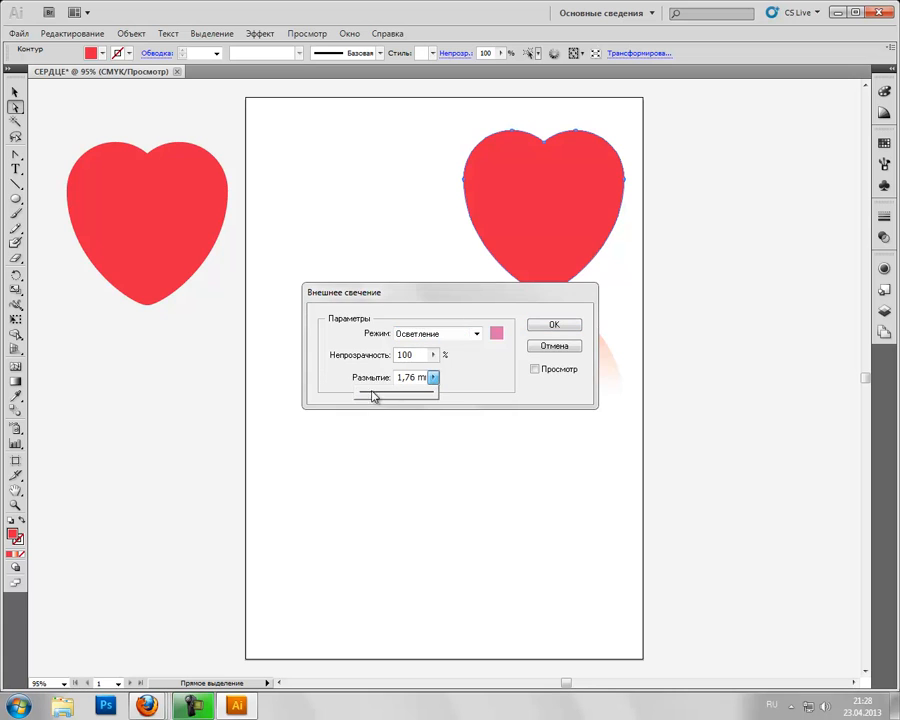
drag(360, 393, 545, 372)
click(561, 325)
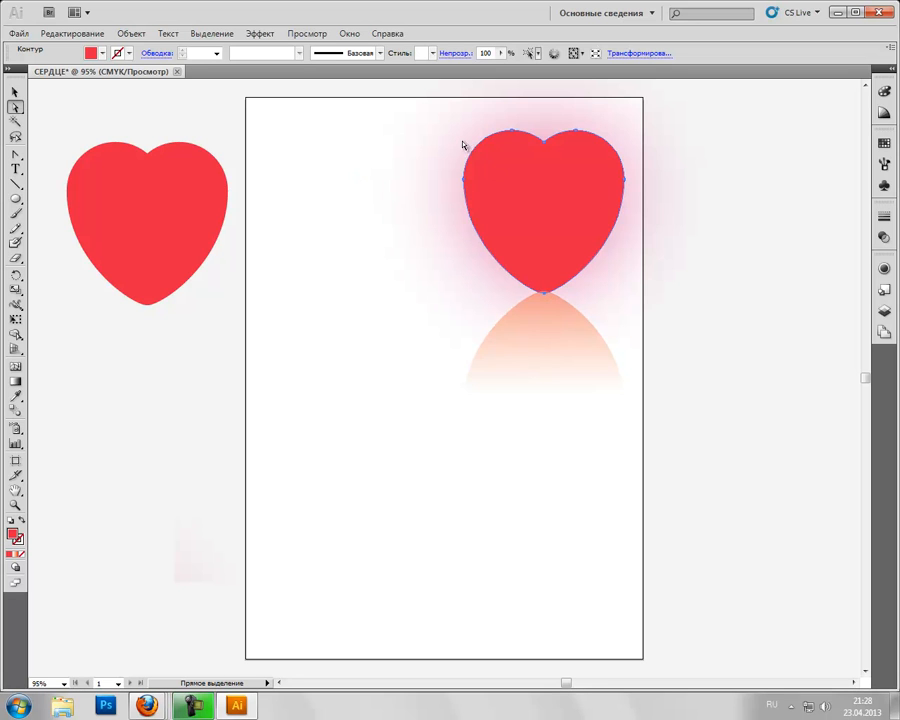
Step: Move the spare heart from the canvas onto the page, to the left of the glowing heart
click(189, 221)
drag(174, 220, 350, 245)
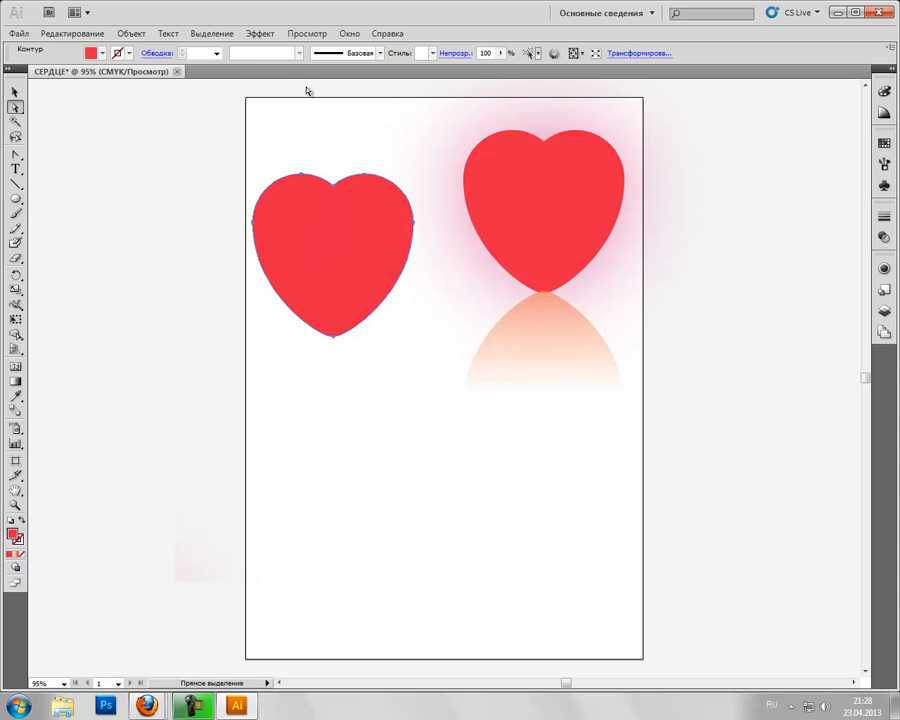
Step: Apply a drop shadow to the selected heart with a 6 mm X offset and a 1 mm Y offset, previewing it, and deselect the heart
click(262, 34)
mouse_move(314, 204)
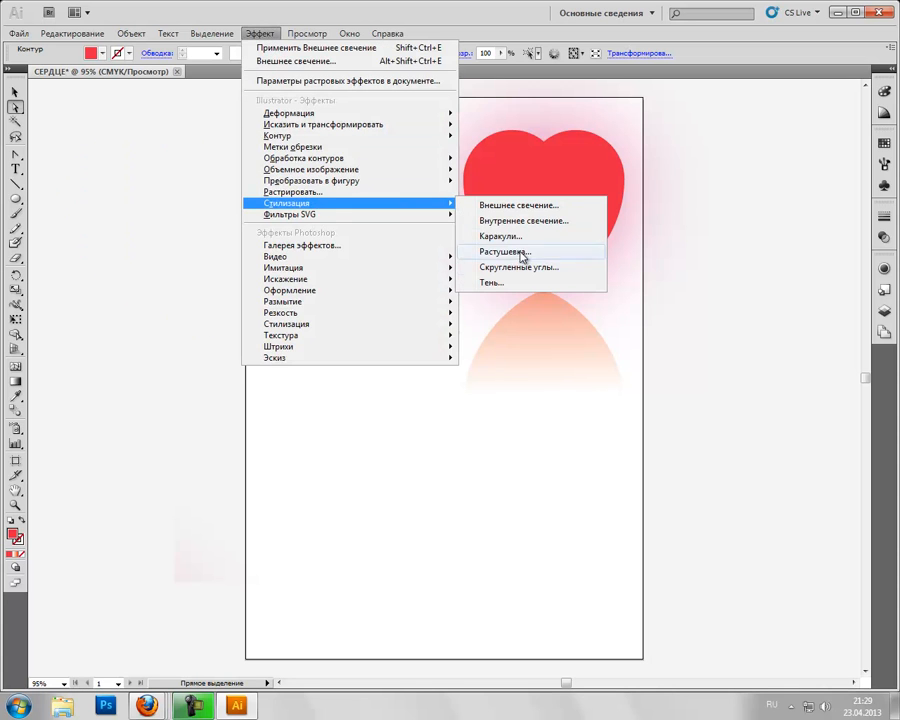
click(546, 285)
drag(480, 241, 603, 359)
click(651, 433)
click(515, 446)
text(6)
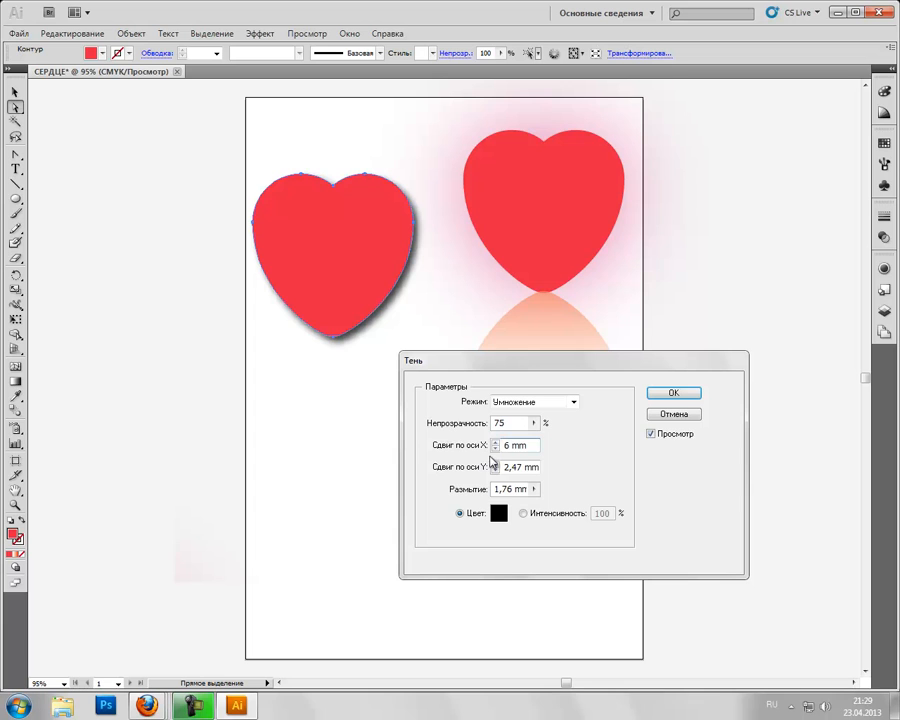
click(495, 470)
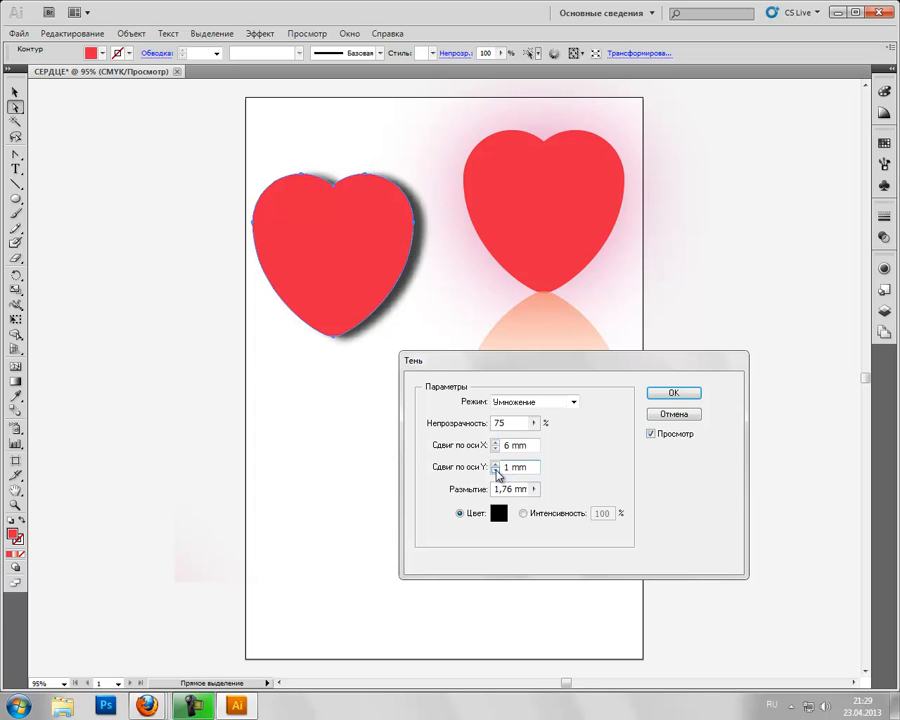
click(660, 394)
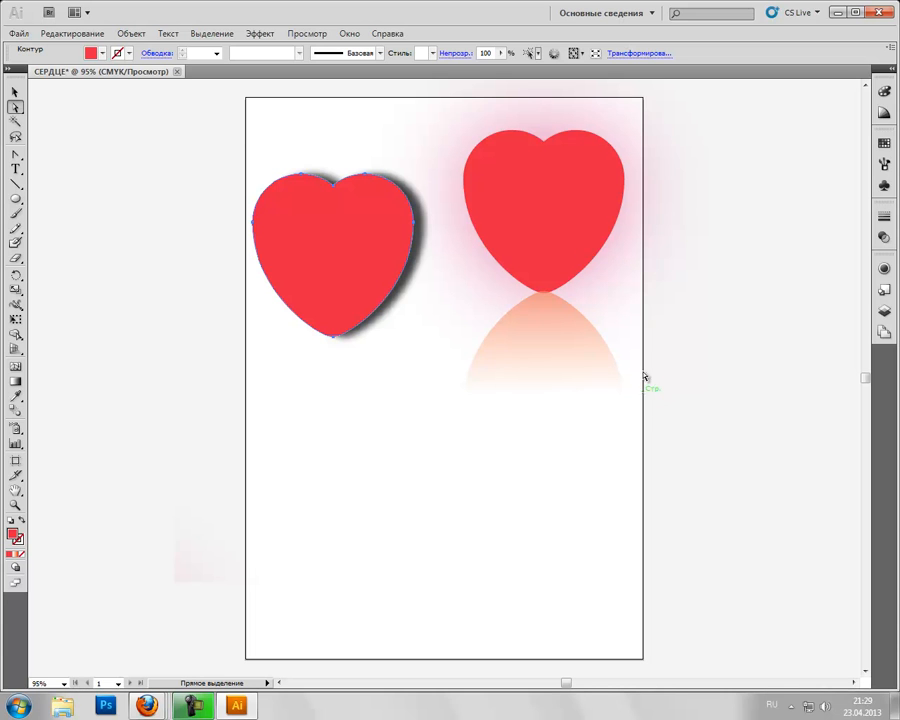
click(183, 147)
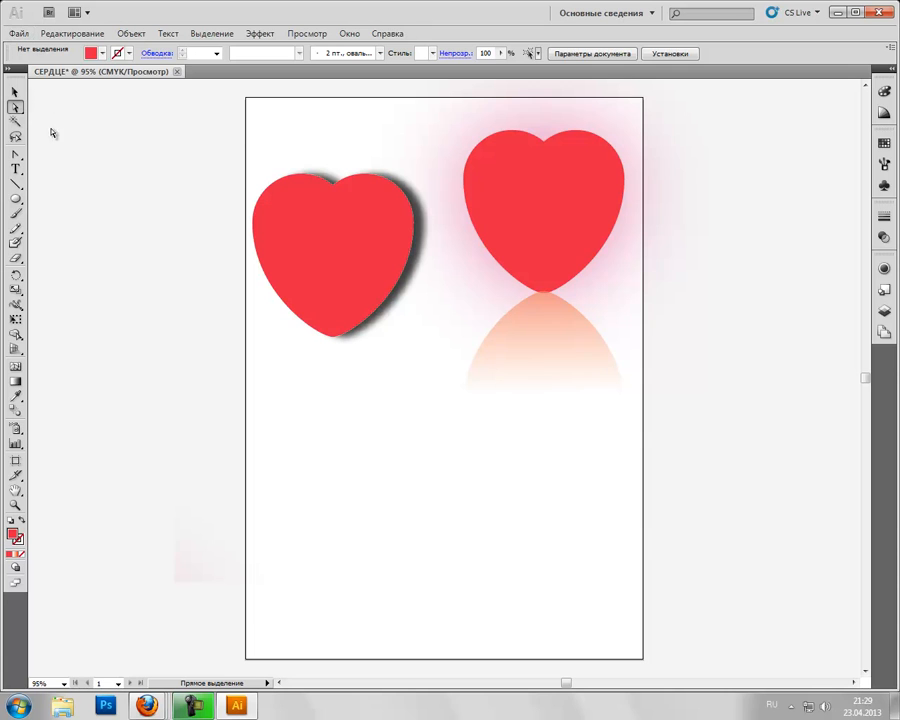
drag(71, 144, 737, 566)
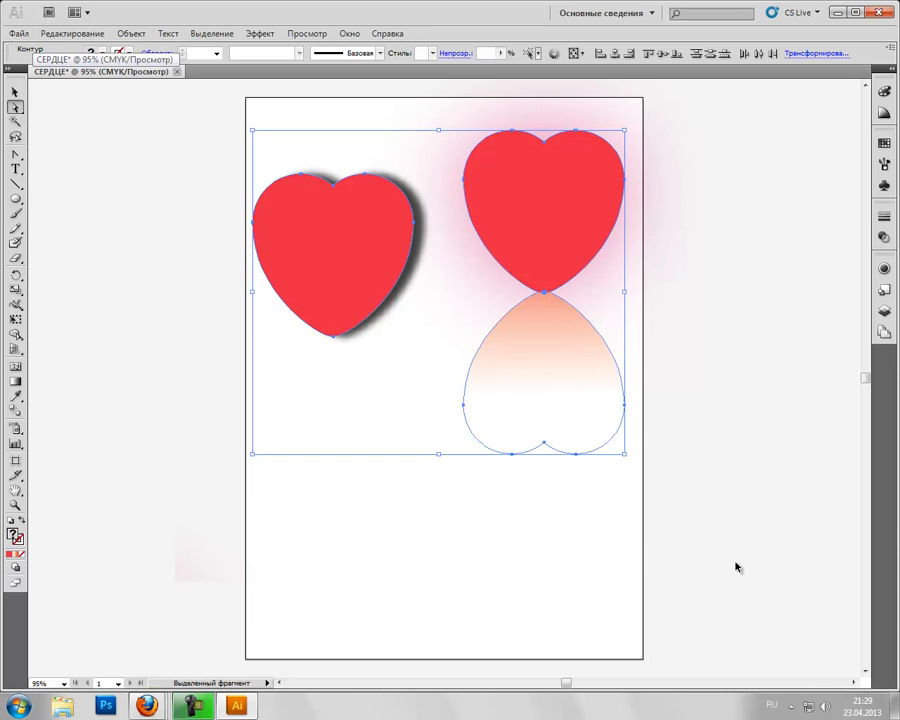
click(58, 91)
Step: Save the document to the desktop in Adobe PDF format as СЕРДЦЕ.pdf
click(18, 33)
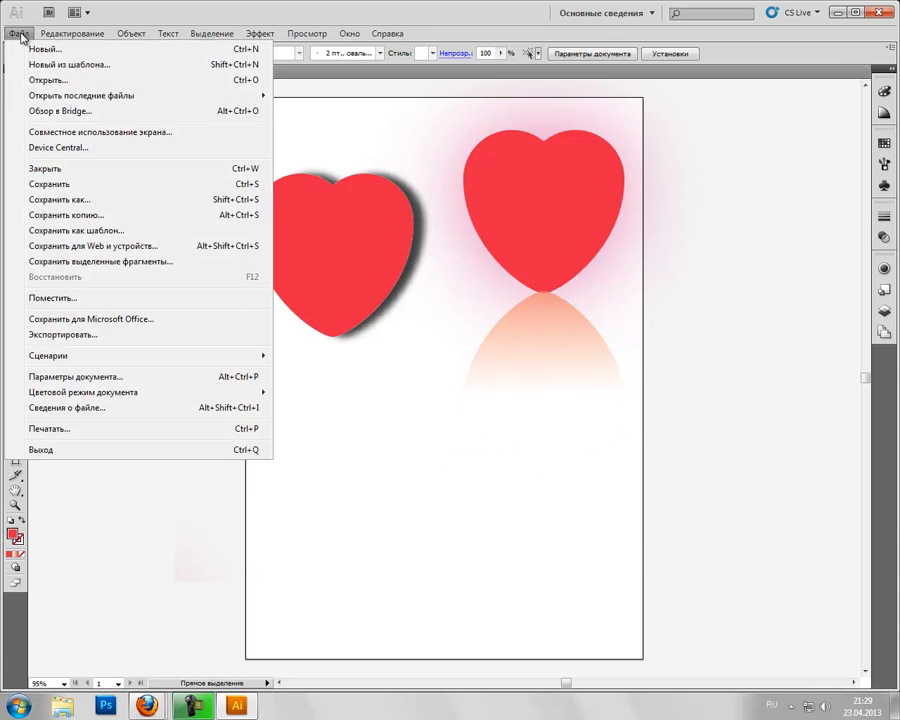
click(94, 200)
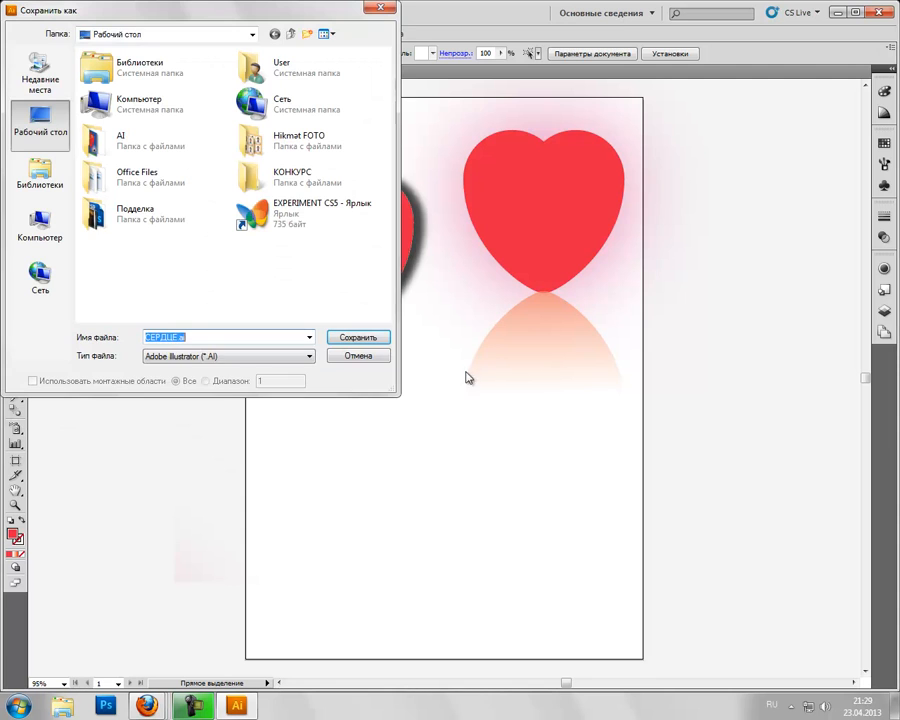
click(304, 358)
click(305, 388)
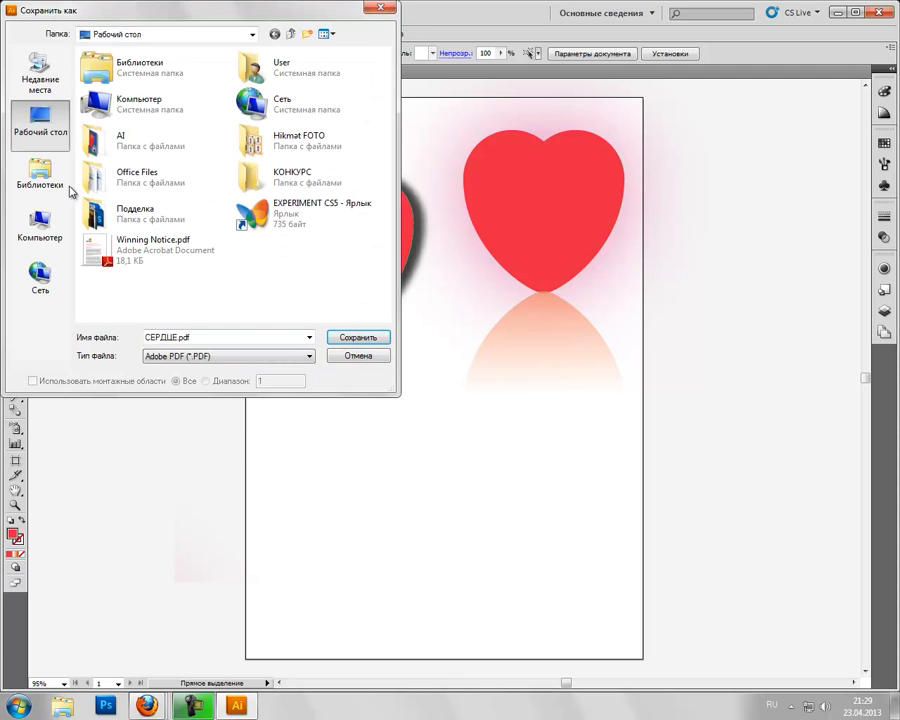
click(356, 337)
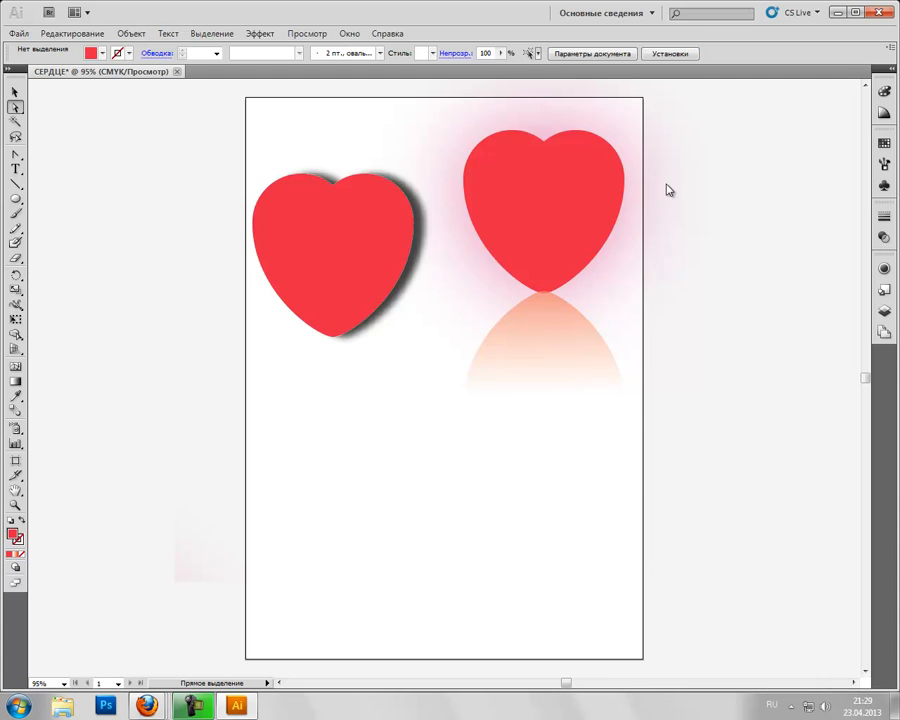
click(586, 533)
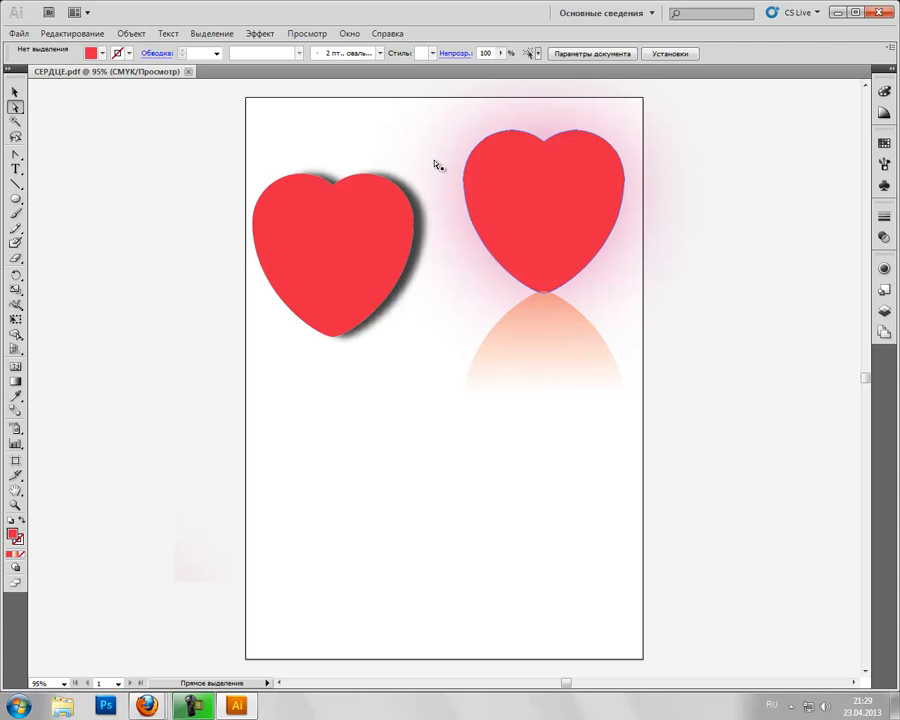
Step: Open СЕРДЦЕ.pdf from the desktop in Adobe Reader, check the hearts with the whole page fitted in view, and close the file
click(783, 114)
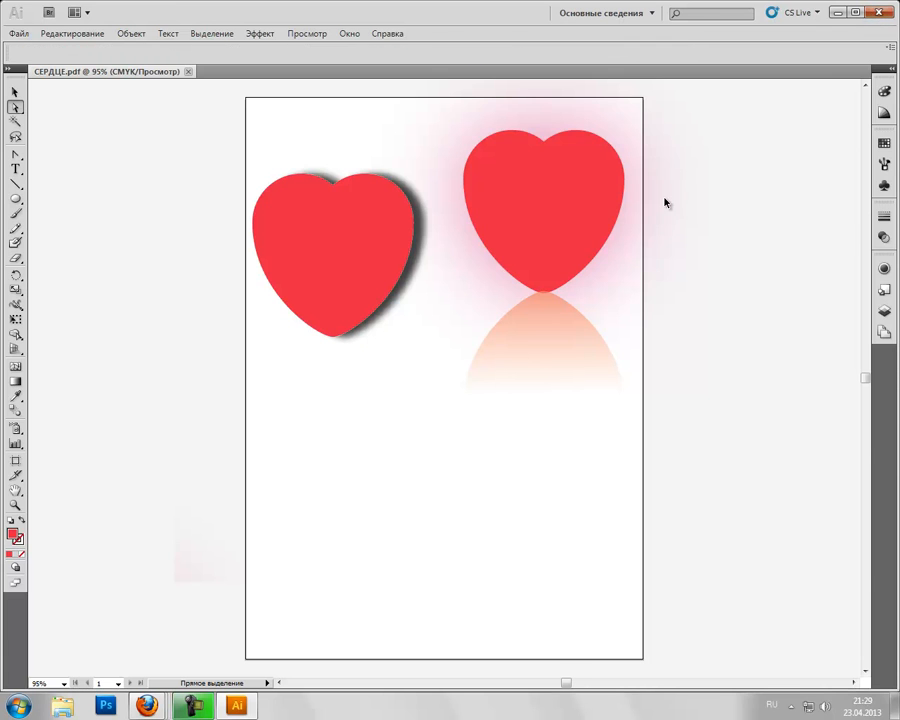
key(super+d)
double_click(177, 303)
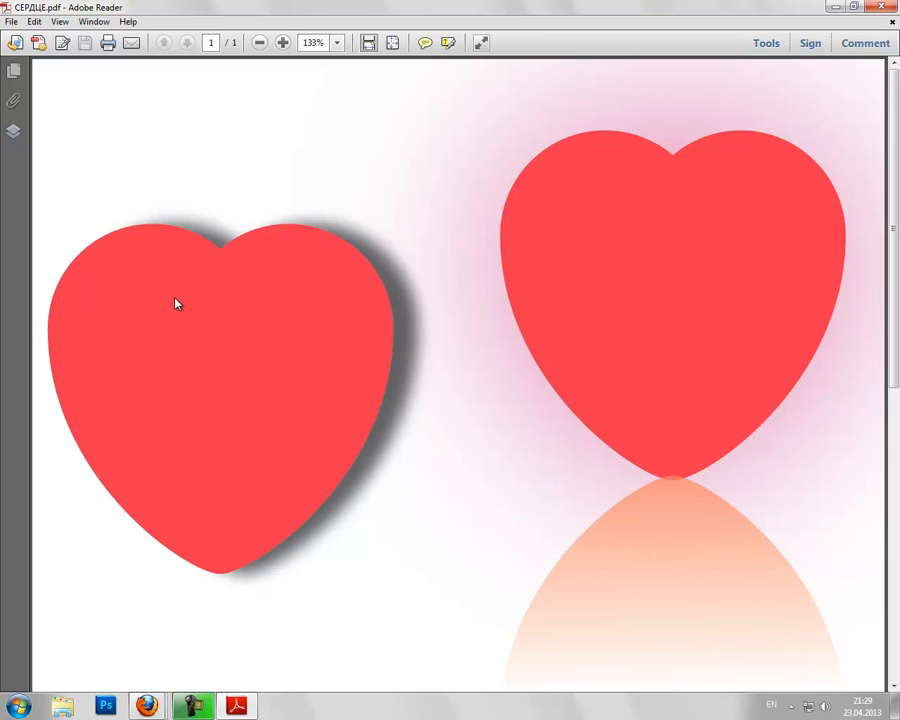
key(ctrl+0)
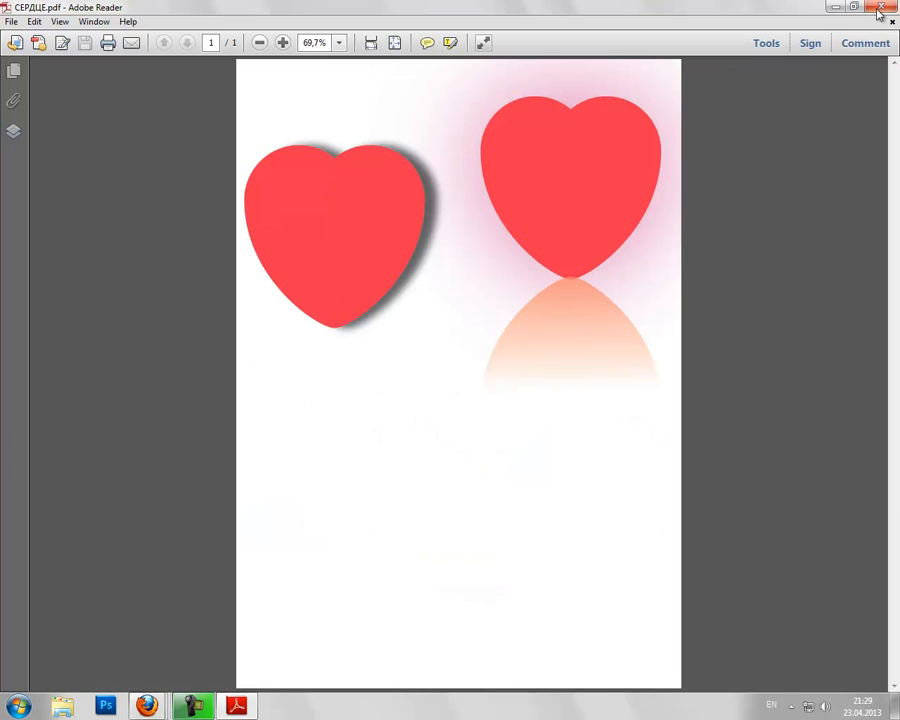
key(ctrl+q)
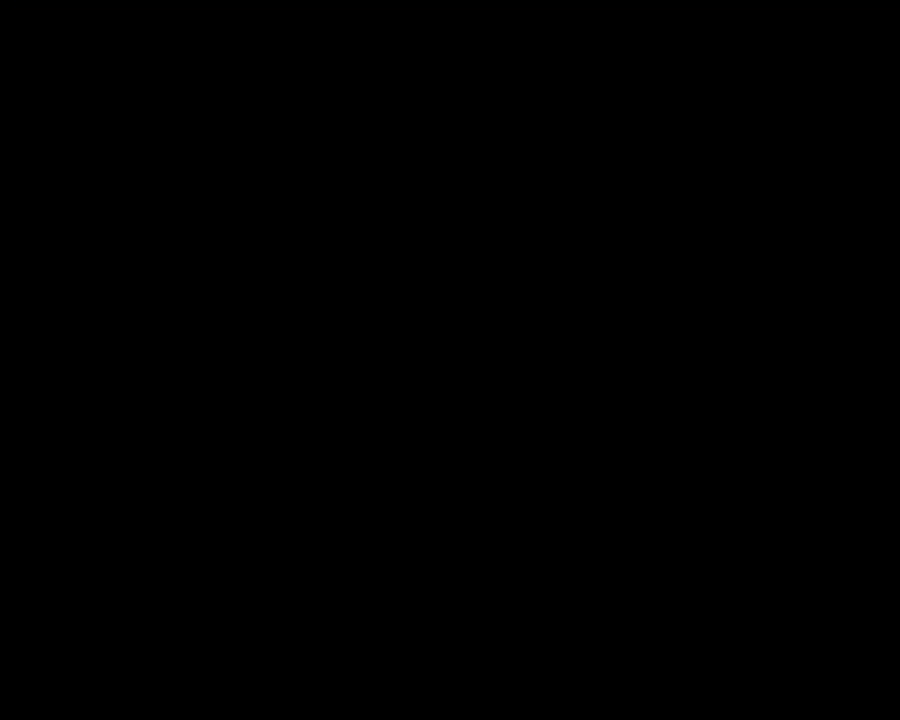